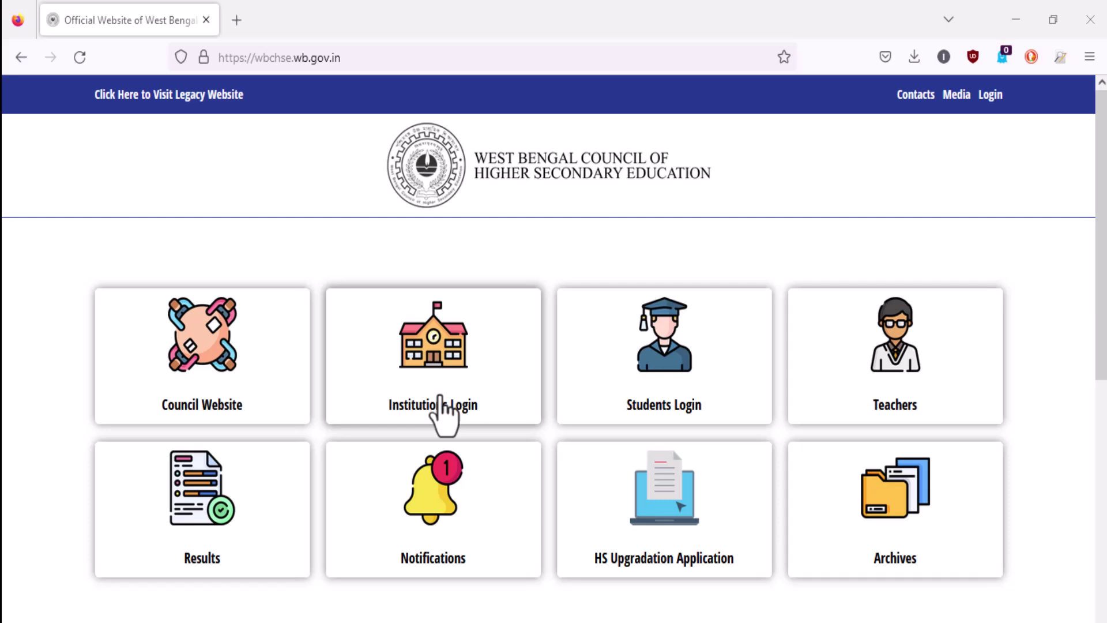
Open the institutions' login portal and enter the School / Council Admin area for Enrollment and other functions
left_click(444, 412)
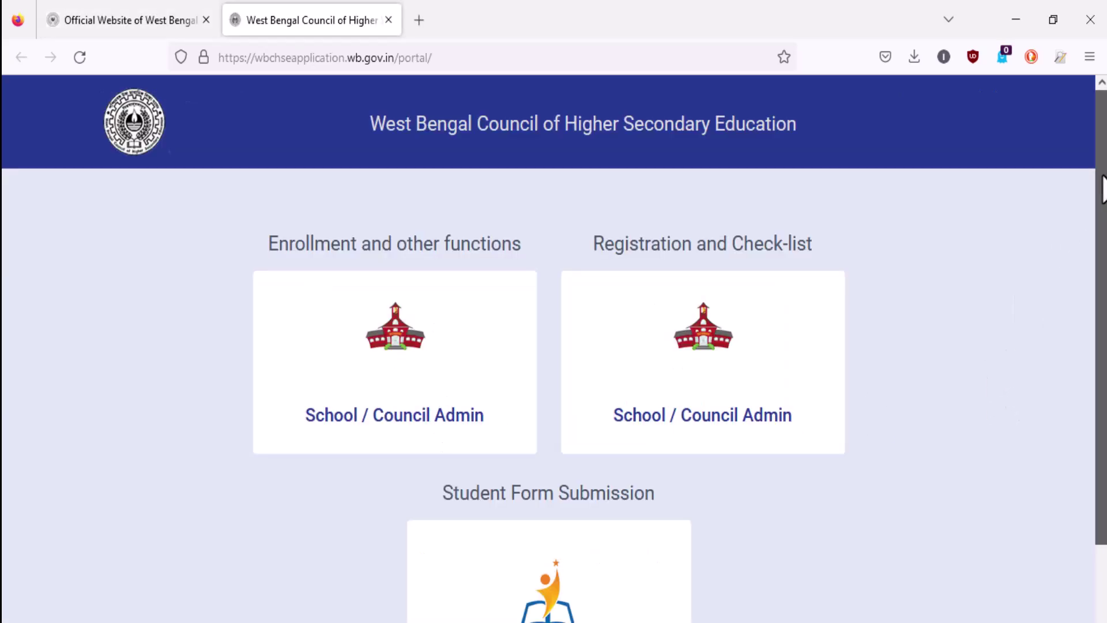
scroll(1105, 216, "down", 1)
scroll(1105, 216, "up", 2)
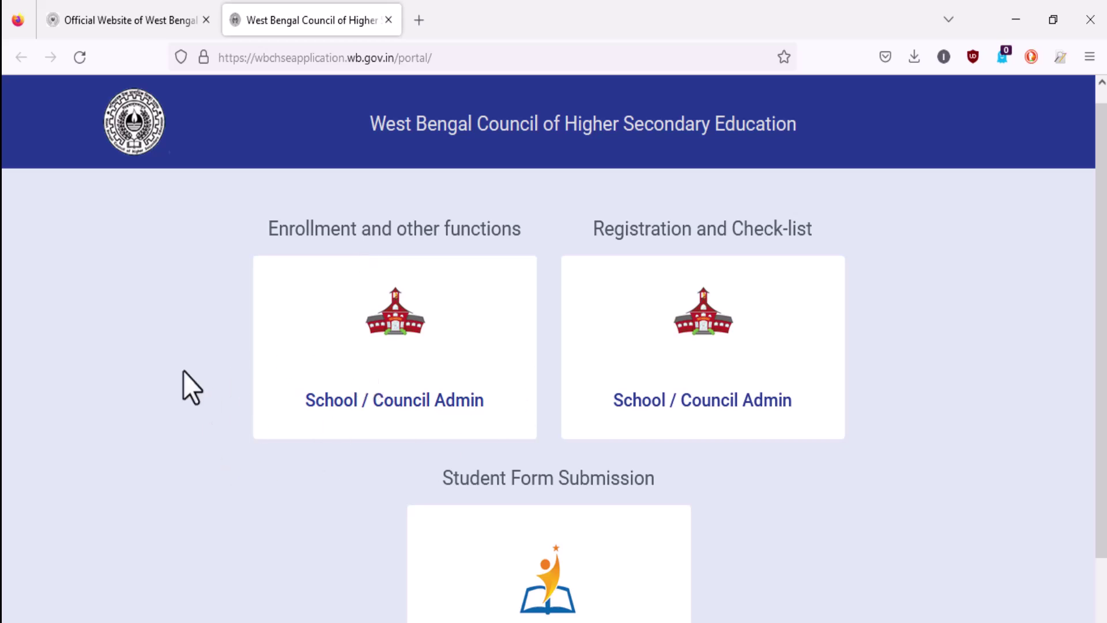
left_click(389, 356)
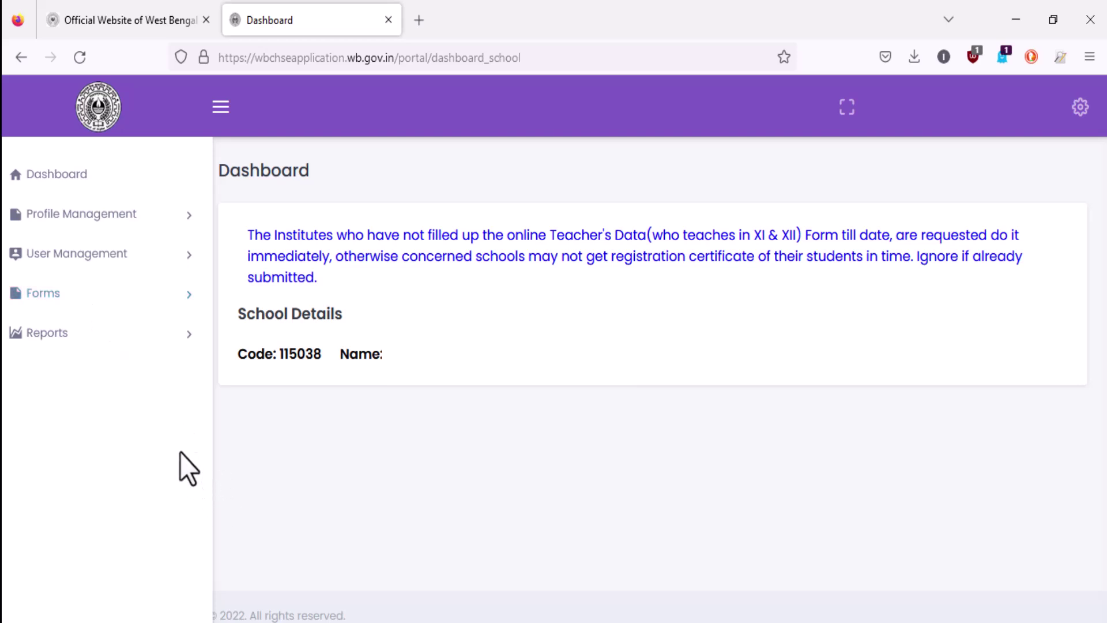
Open the Enrollment Payment page of the School Application forms
left_click(68, 297)
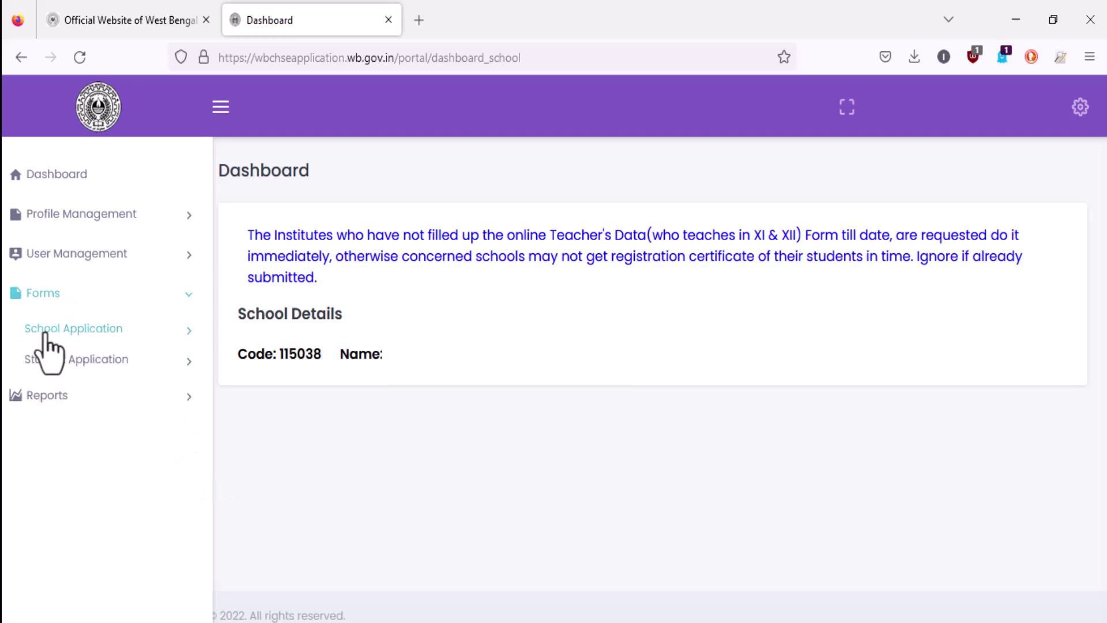
left_click(80, 332)
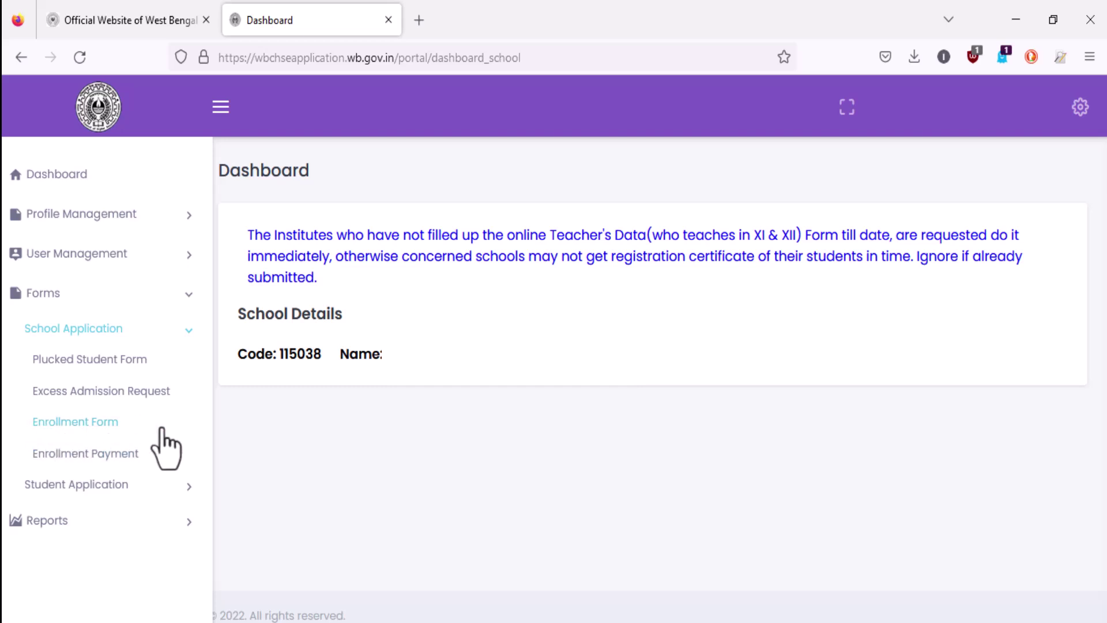
left_click(113, 455)
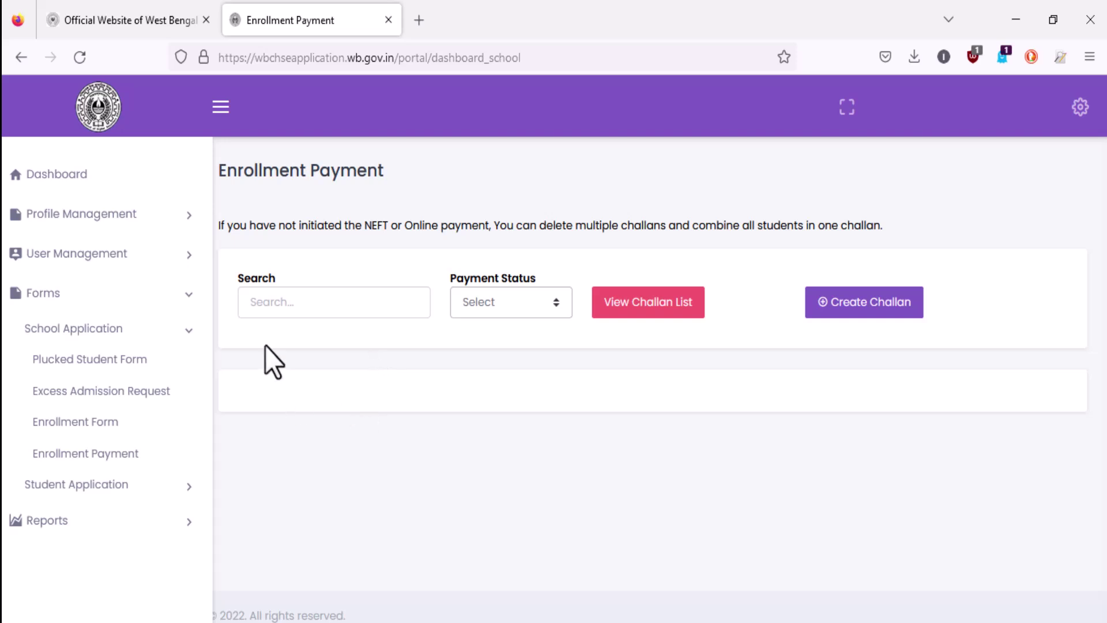
Check the available payment status options and start a new enrollment challan
left_click(559, 300)
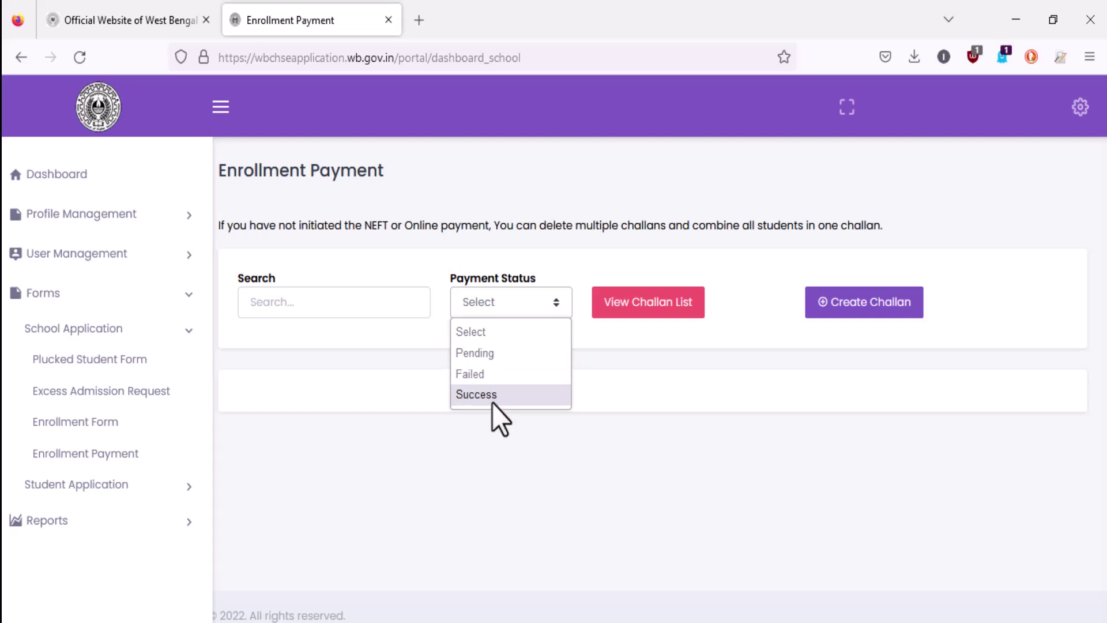
left_click(641, 403)
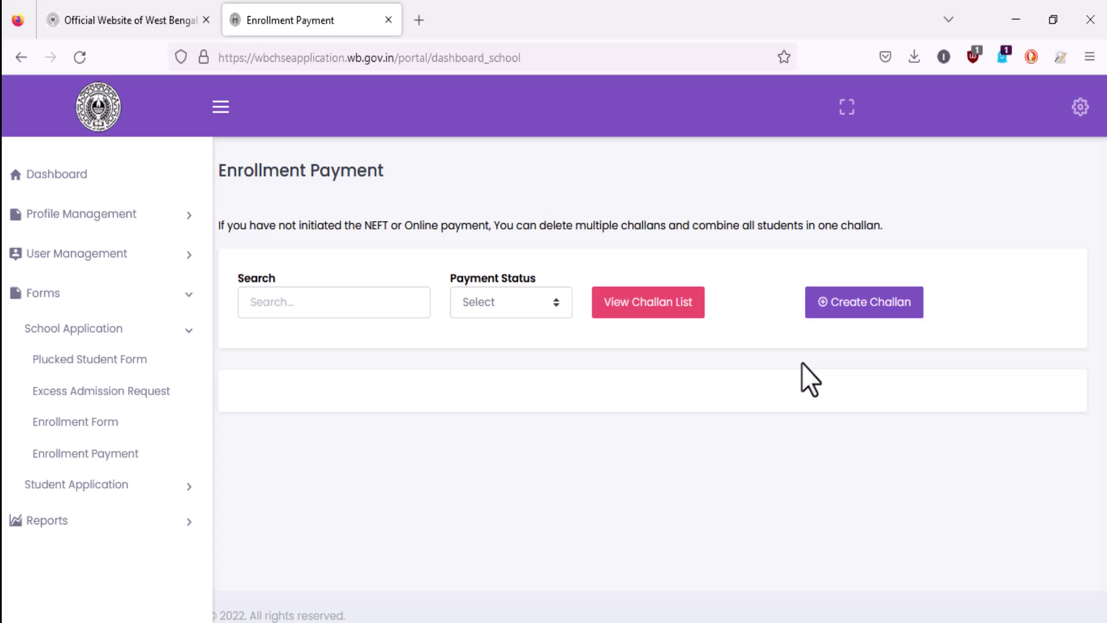
left_click(869, 311)
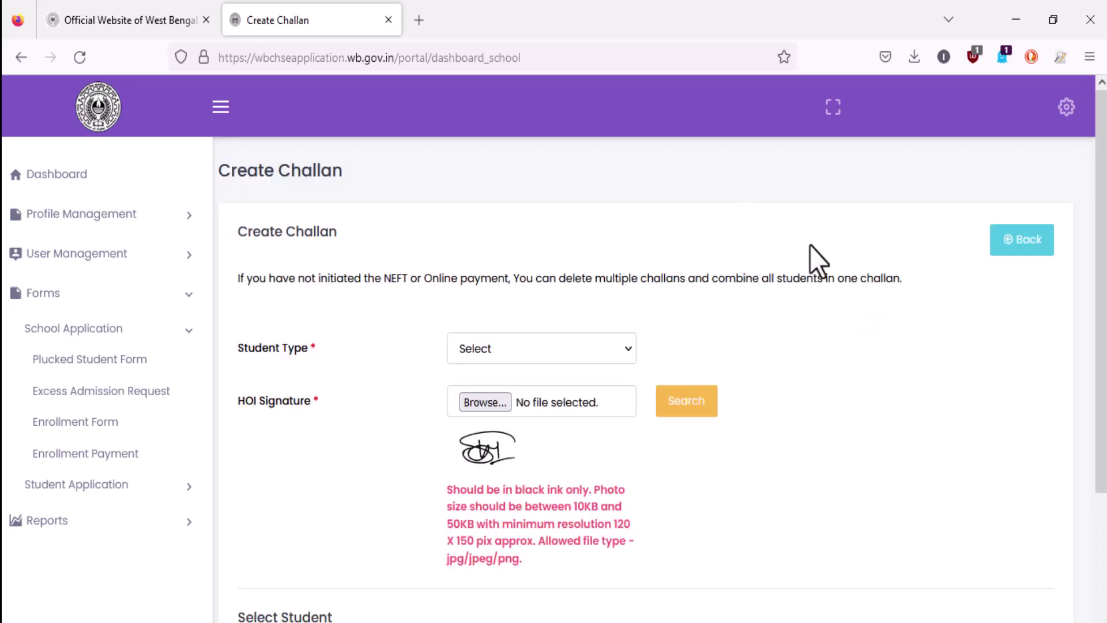
Set the challan's student type to Regular and mark it as lab based with Yes
left_click(491, 347)
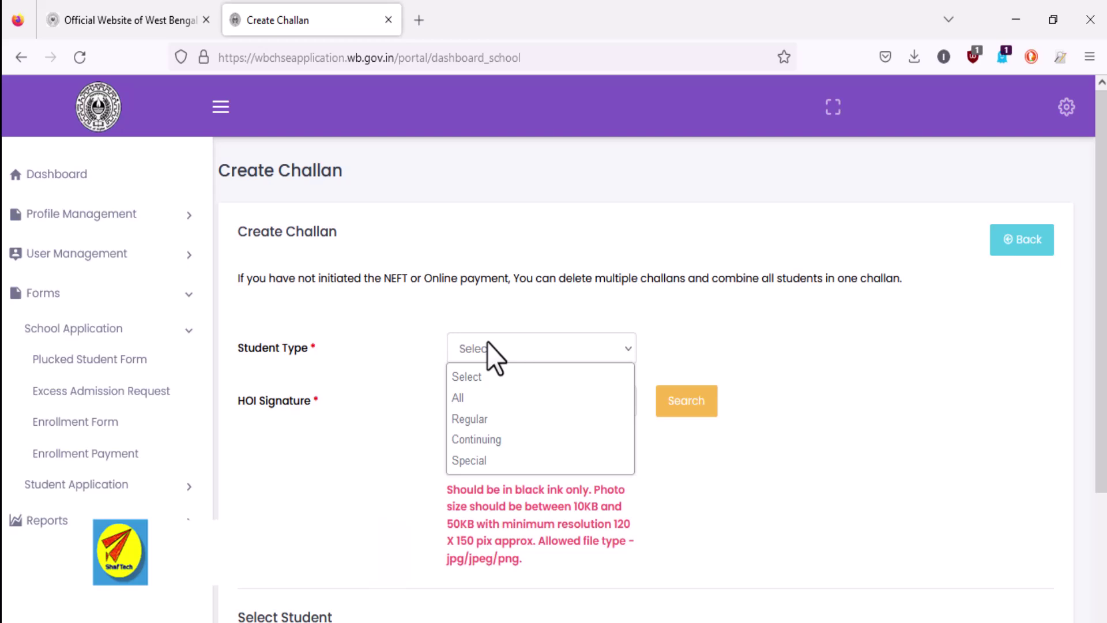
left_click(459, 397)
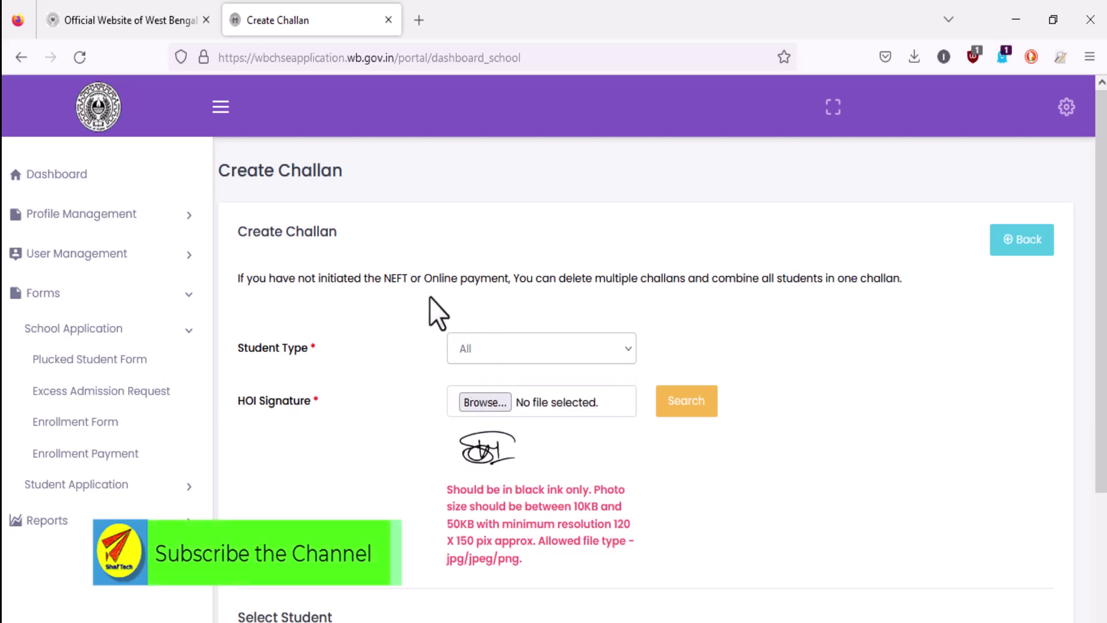
left_click(520, 338)
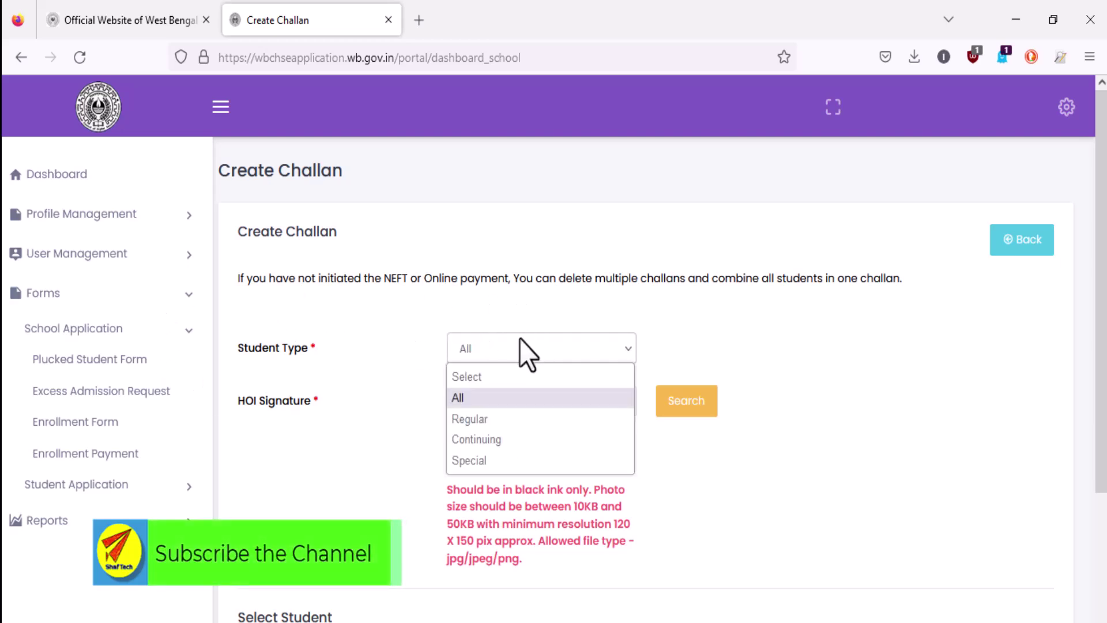
left_click(477, 419)
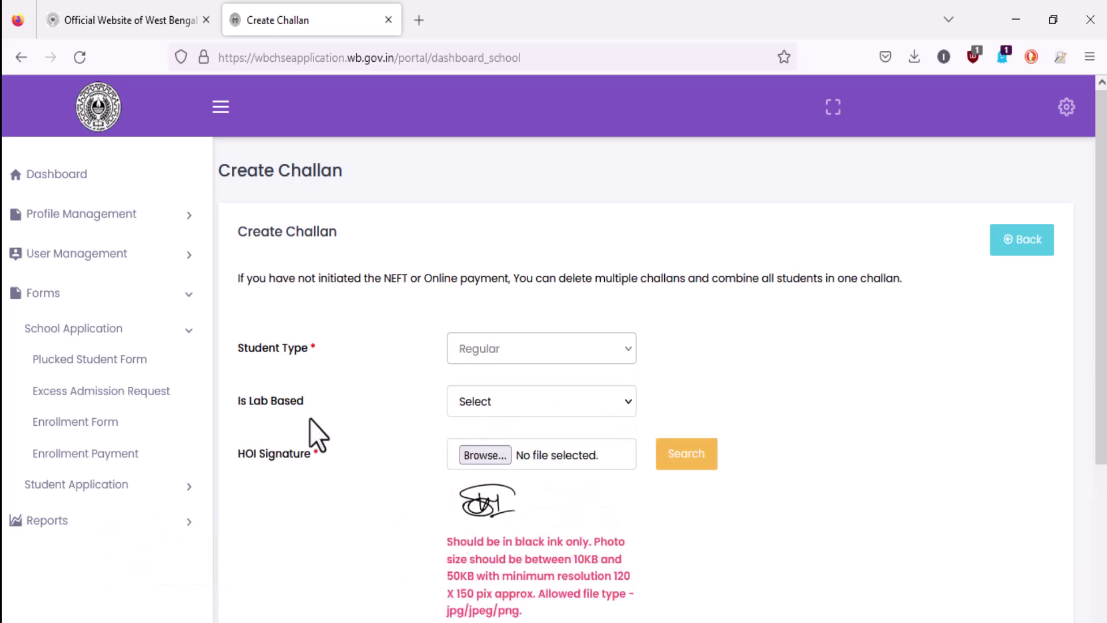
left_click(556, 400)
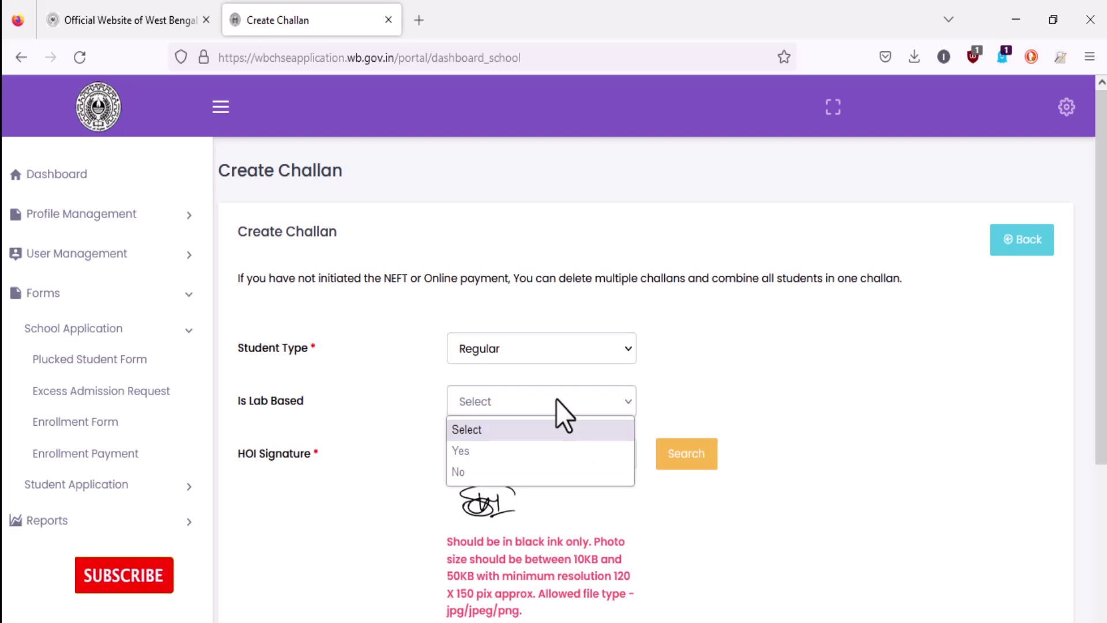
left_click(473, 452)
Attach Signature_TIC.png from the Signature folder as the HOI signature
scroll(541, 272, "down", 2)
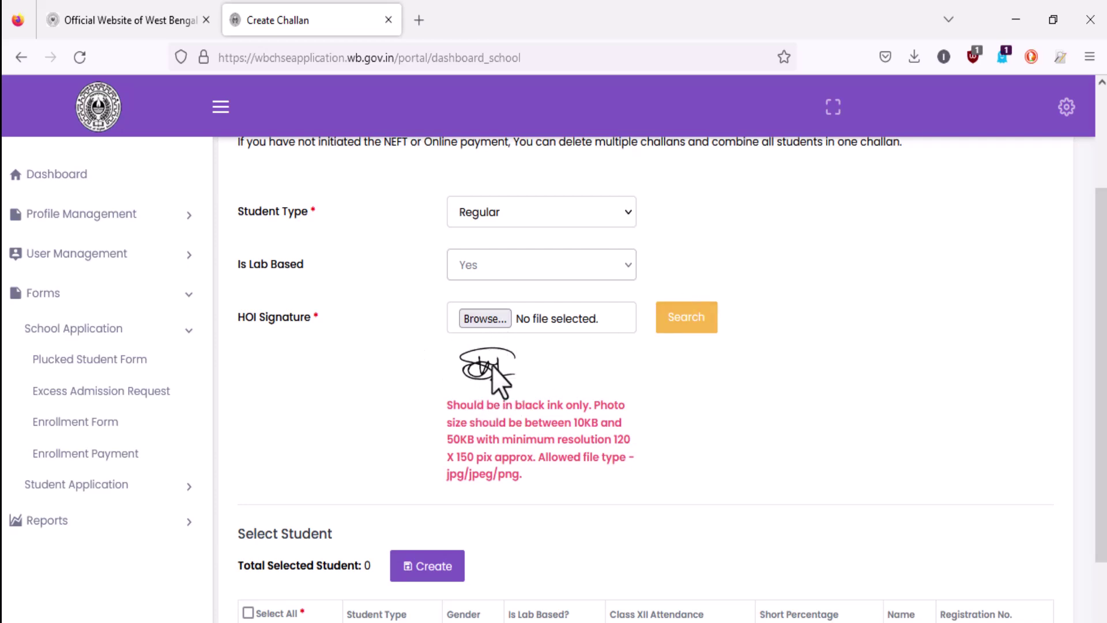
left_click(470, 320)
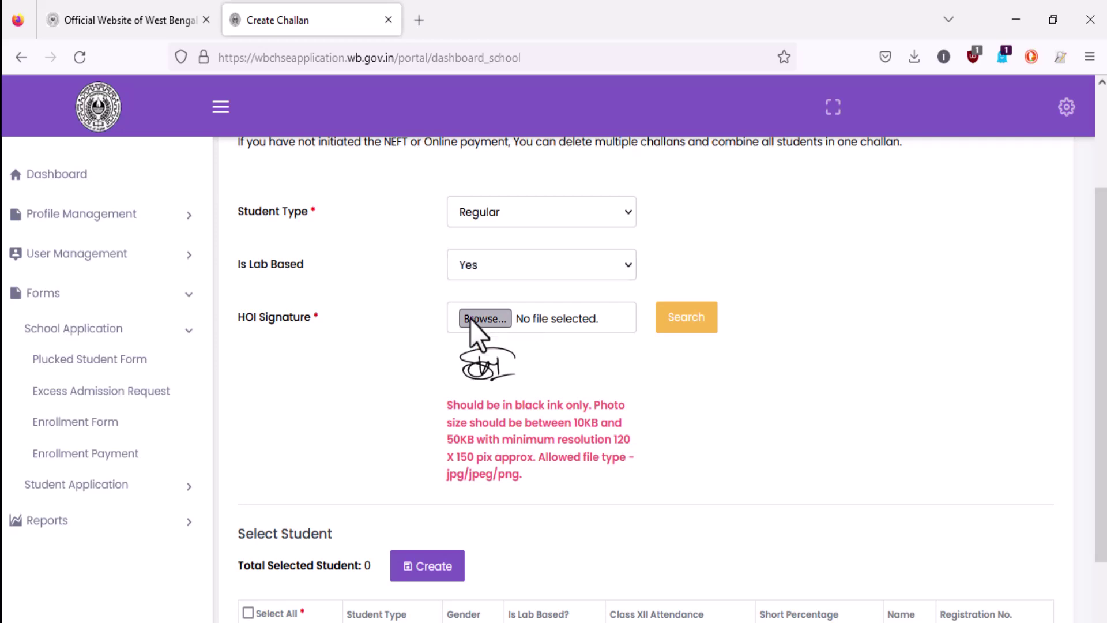
left_click(469, 320)
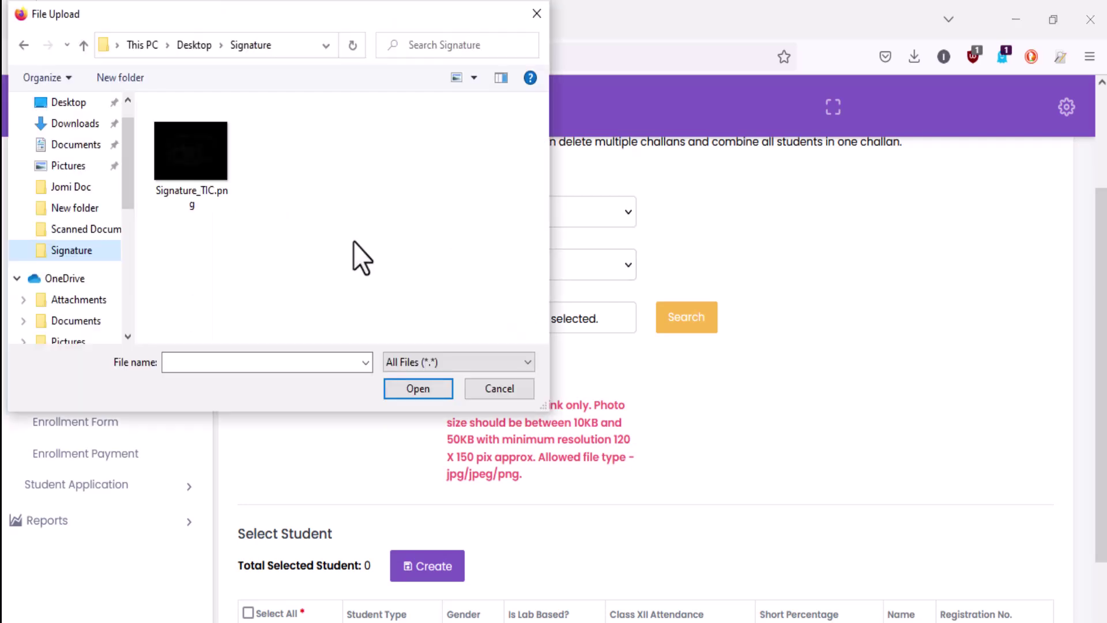
left_click(198, 171)
left_click(411, 388)
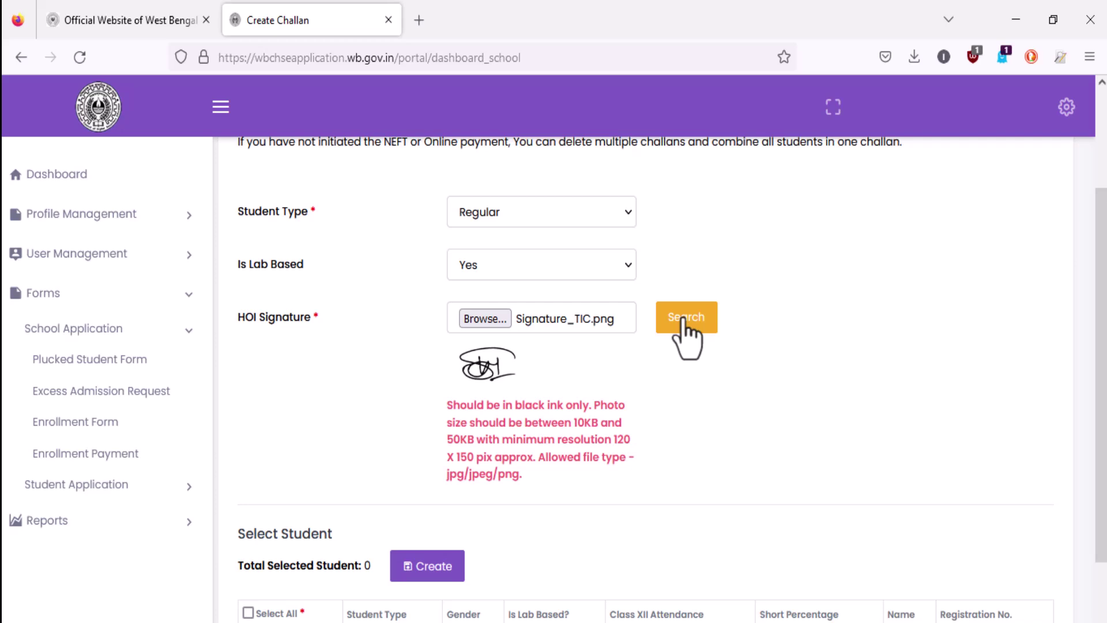
Search for the regular lab-based students and review the resulting student list
left_click(684, 320)
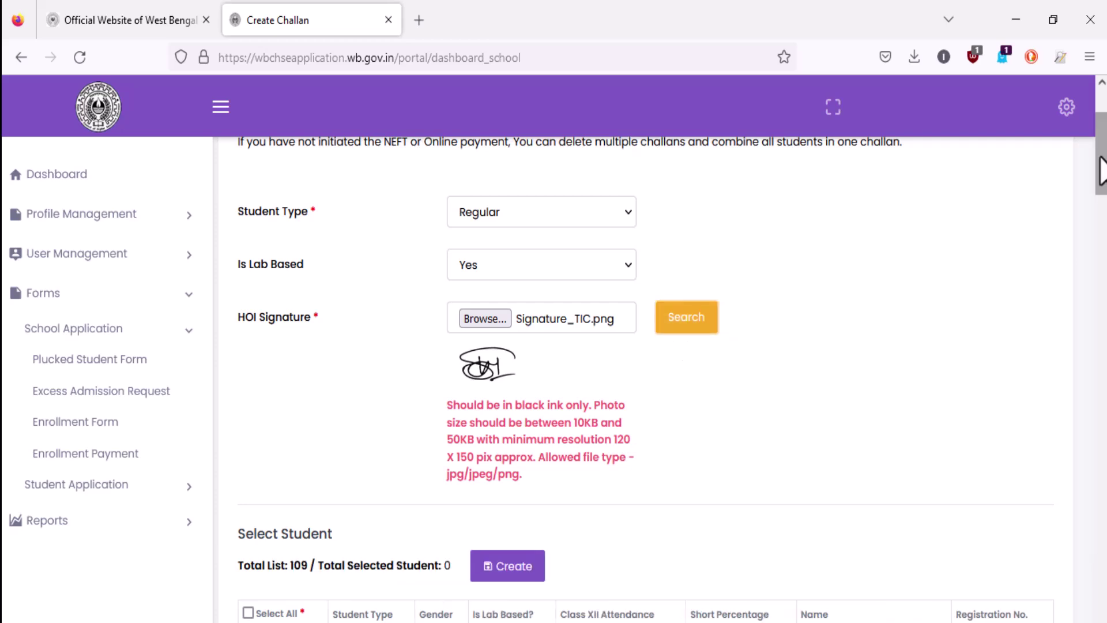
scroll(695, 349, "down", 6)
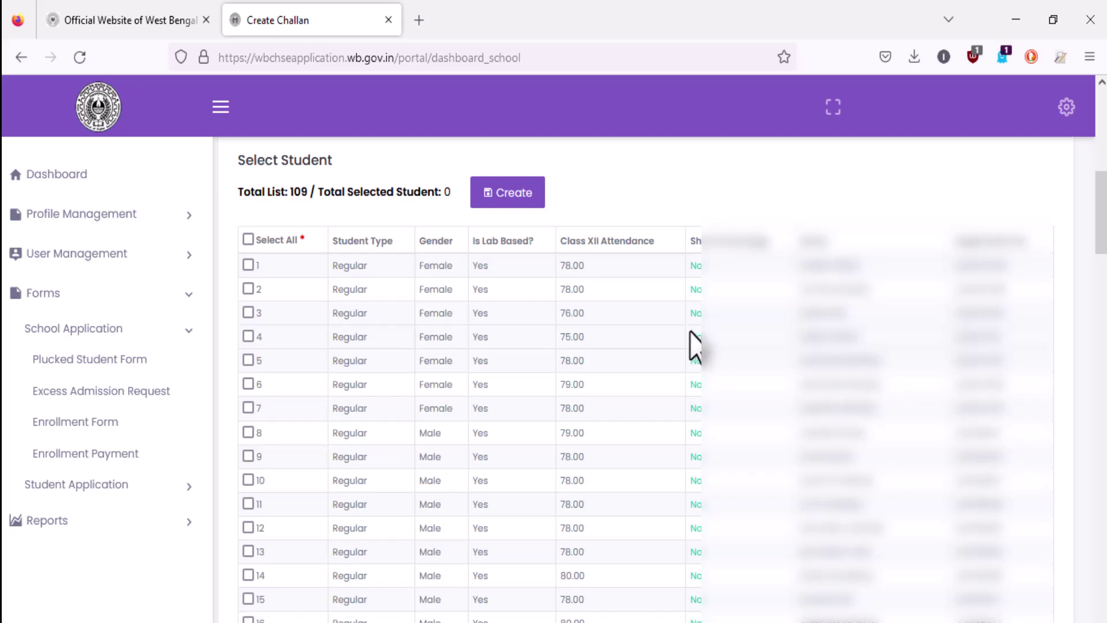
mouse_move(1102, 210)
left_mouse_down()
mouse_move(1102, 141)
mouse_move(1101, 218)
left_mouse_up()
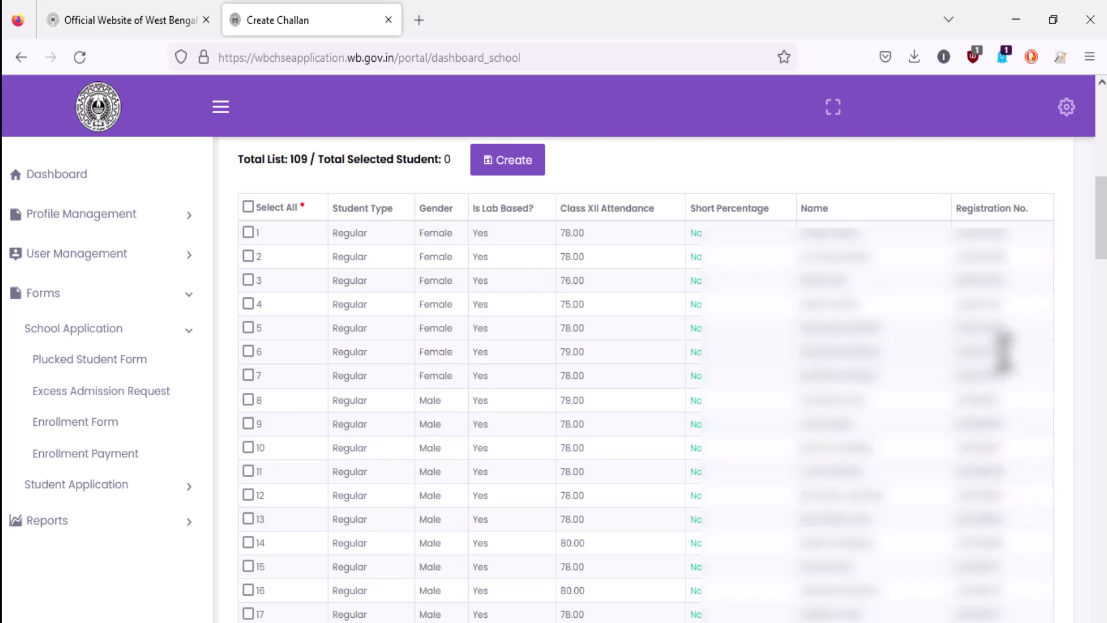
scroll(1065, 346, "up", 3)
scroll(1056, 367, "down", 3)
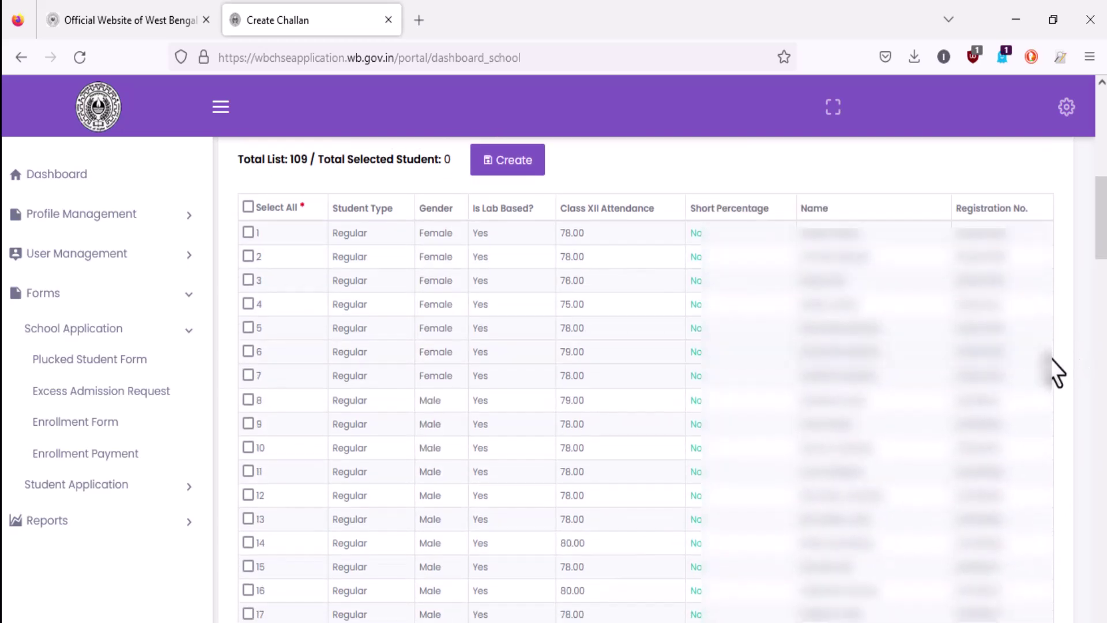
Try selecting the whole student list, and individually only students 1 to 4
left_click(248, 207)
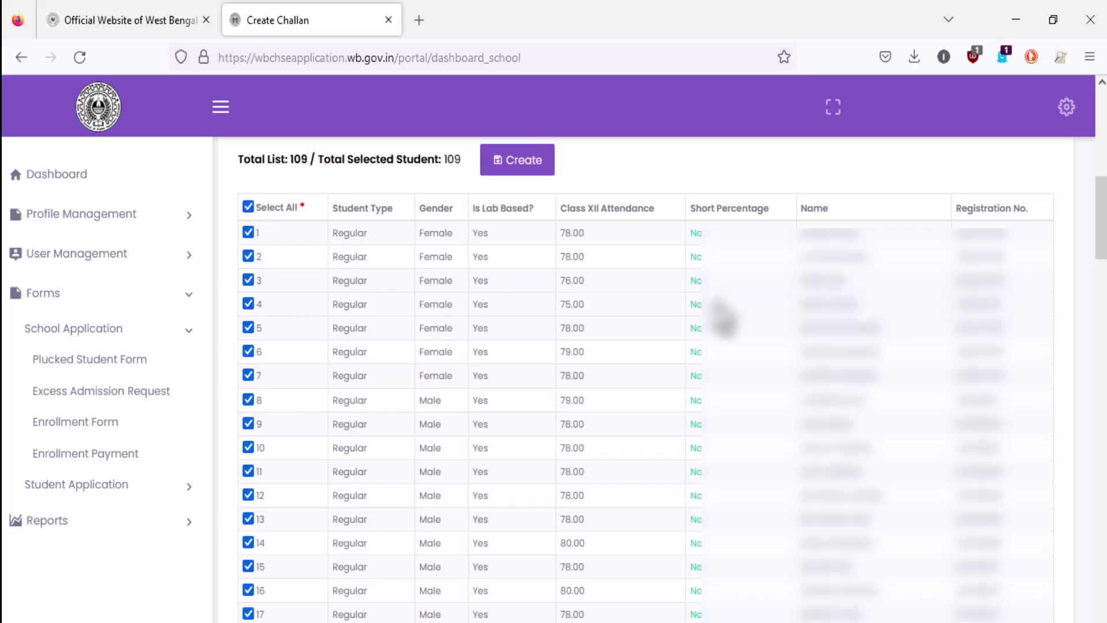
left_click(248, 208)
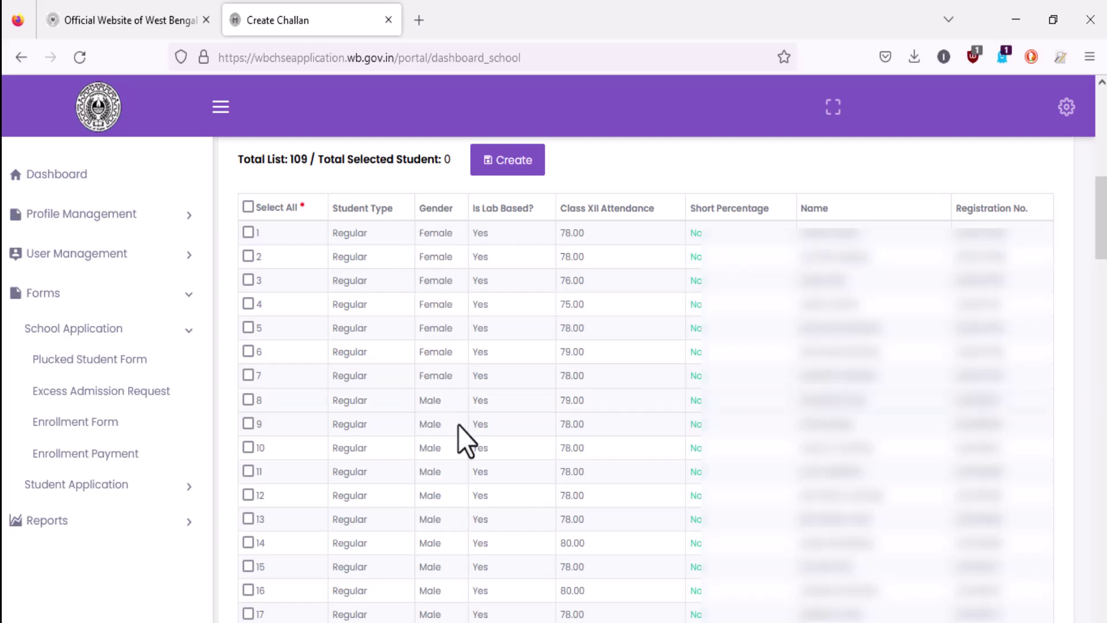
left_click(248, 232)
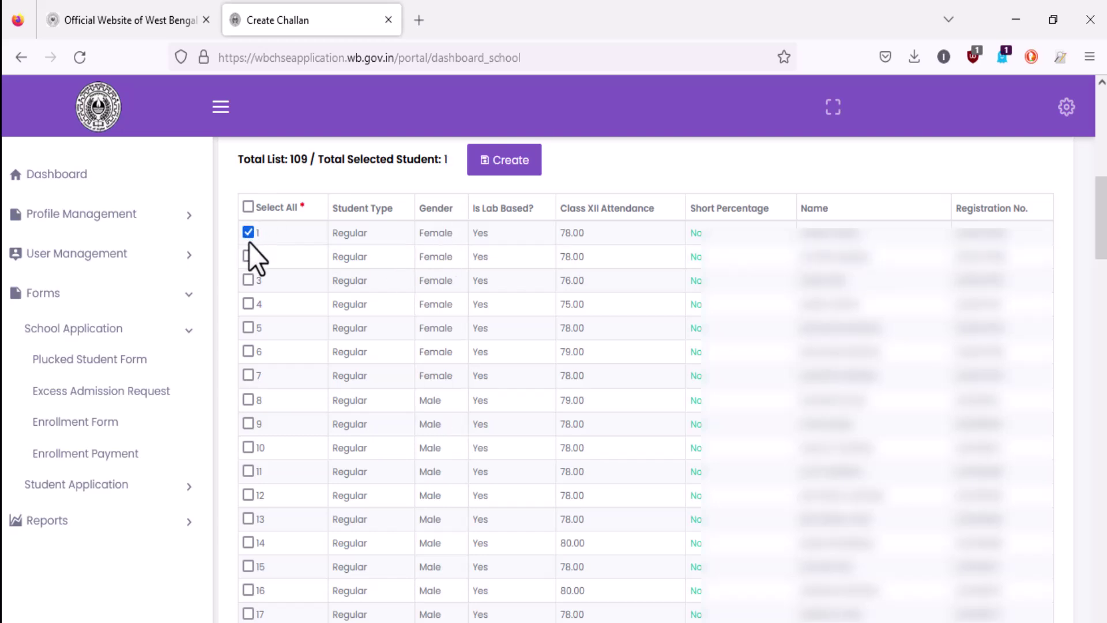
left_click(249, 257)
left_click(248, 280)
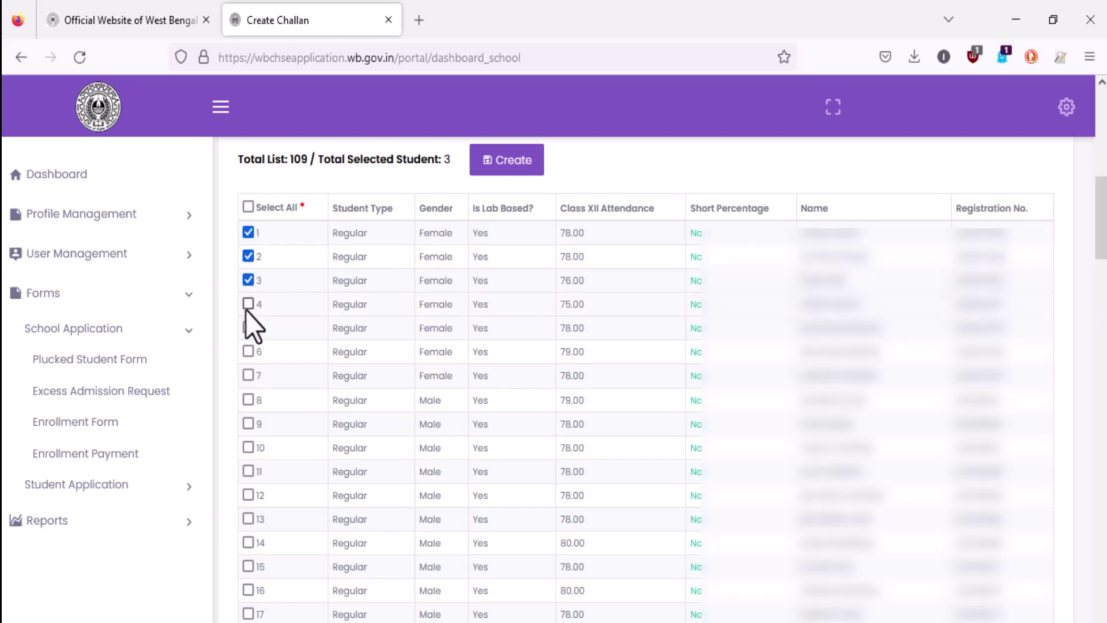
left_click(248, 304)
Select all listed students, check the selected count against the list total, and create the challan with confirmation
left_click(248, 206)
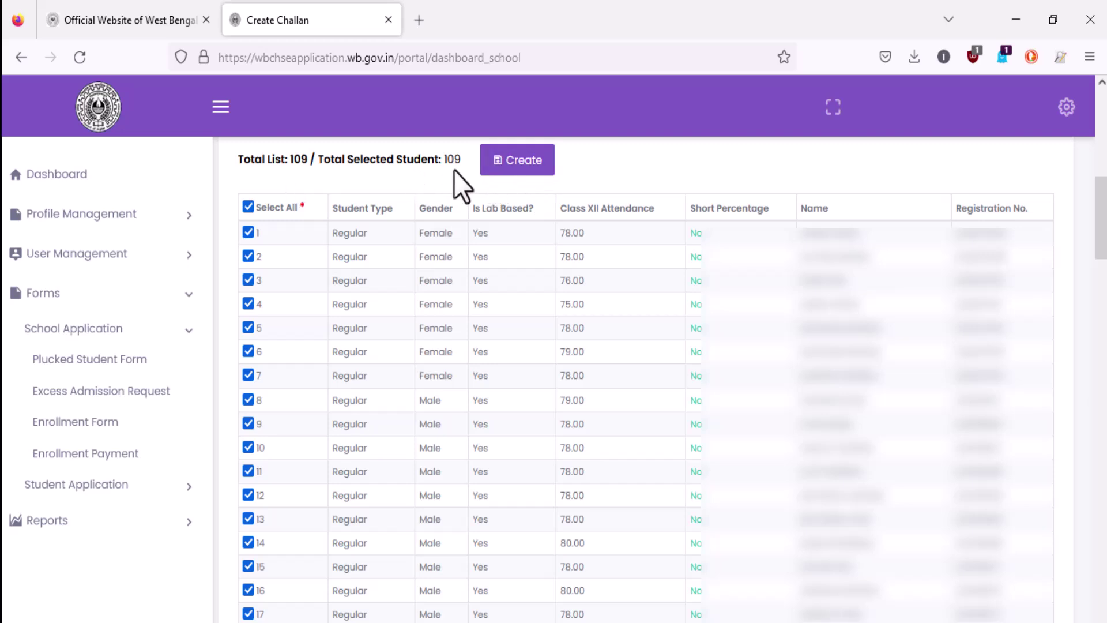
double_click(299, 158)
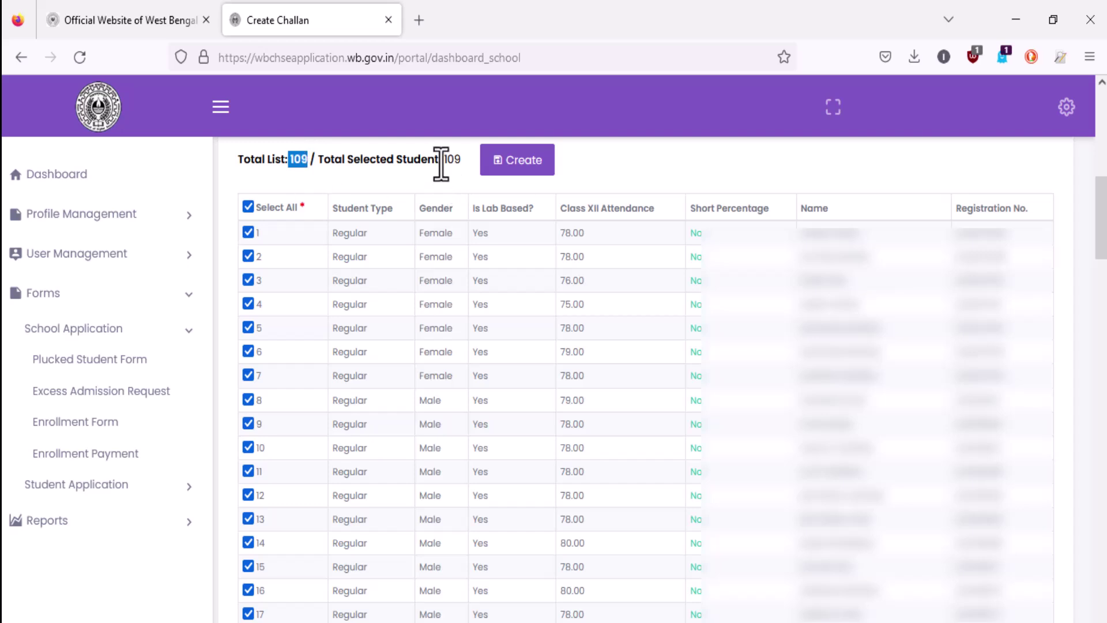
left_click_drag(442, 159, 464, 157)
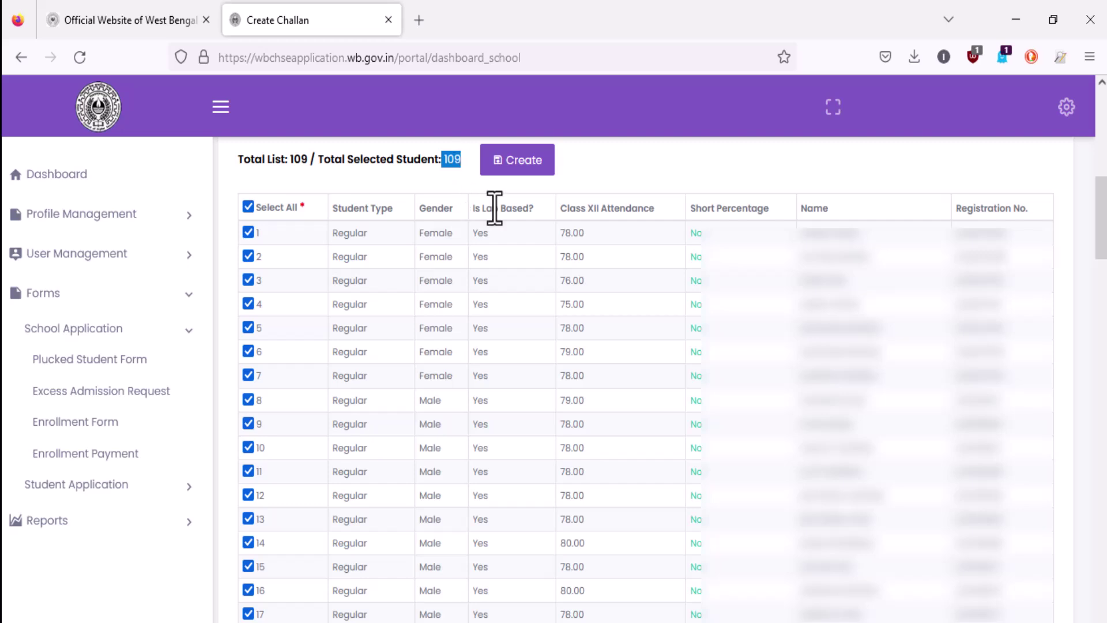
left_click(525, 164)
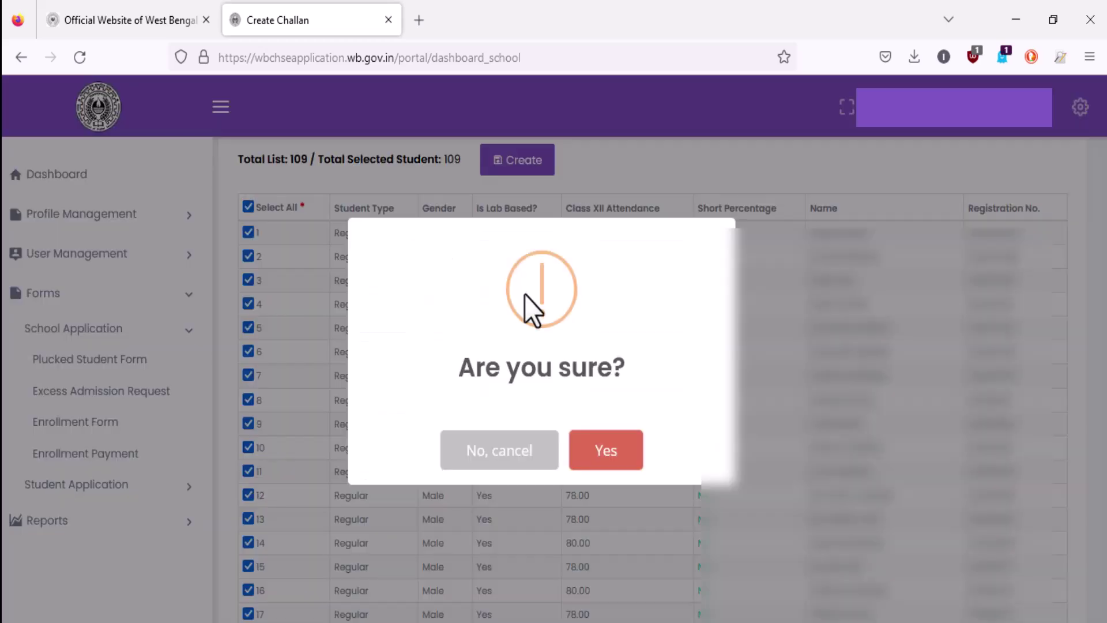
left_click(621, 462)
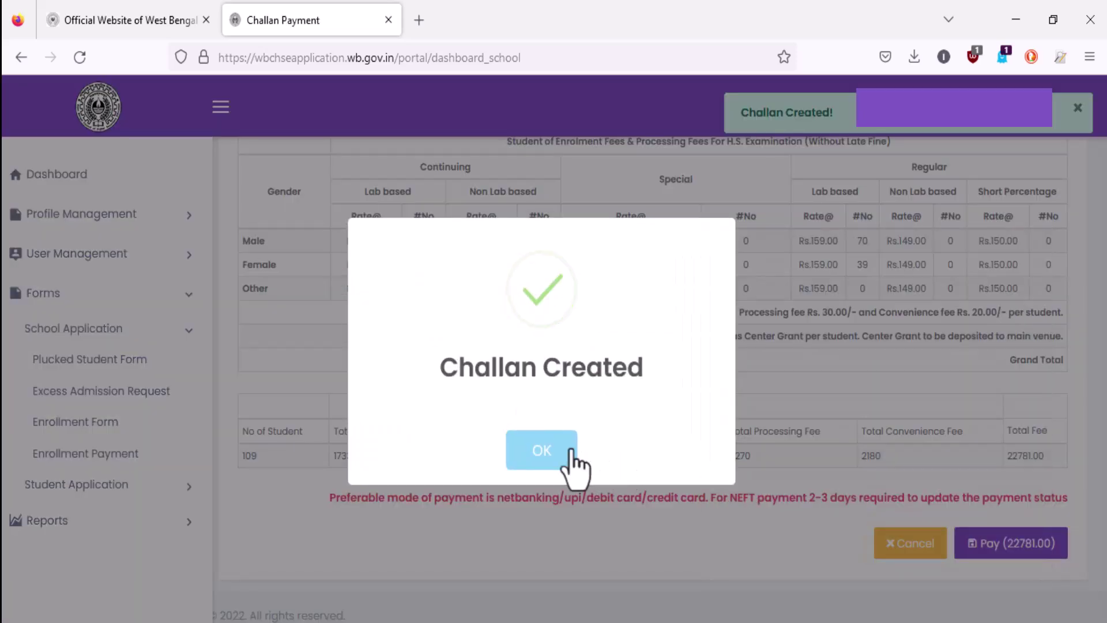
left_click(539, 448)
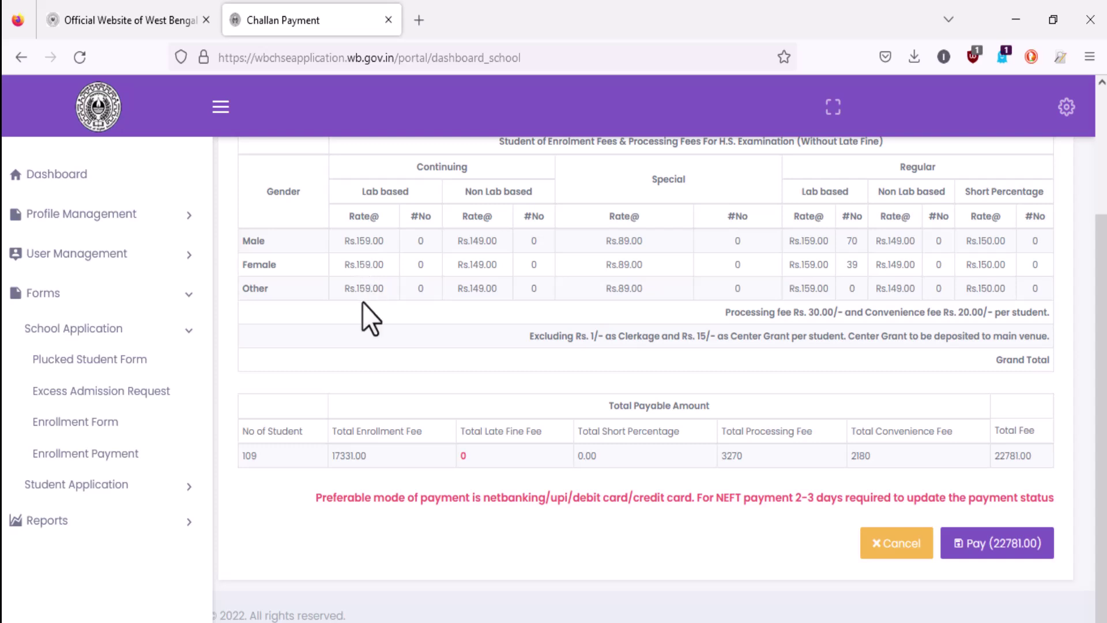
Review the challan's regular lab-based student numbers and the note on NEFT payment processing time
double_click(849, 240)
left_click_drag(696, 497, 744, 497)
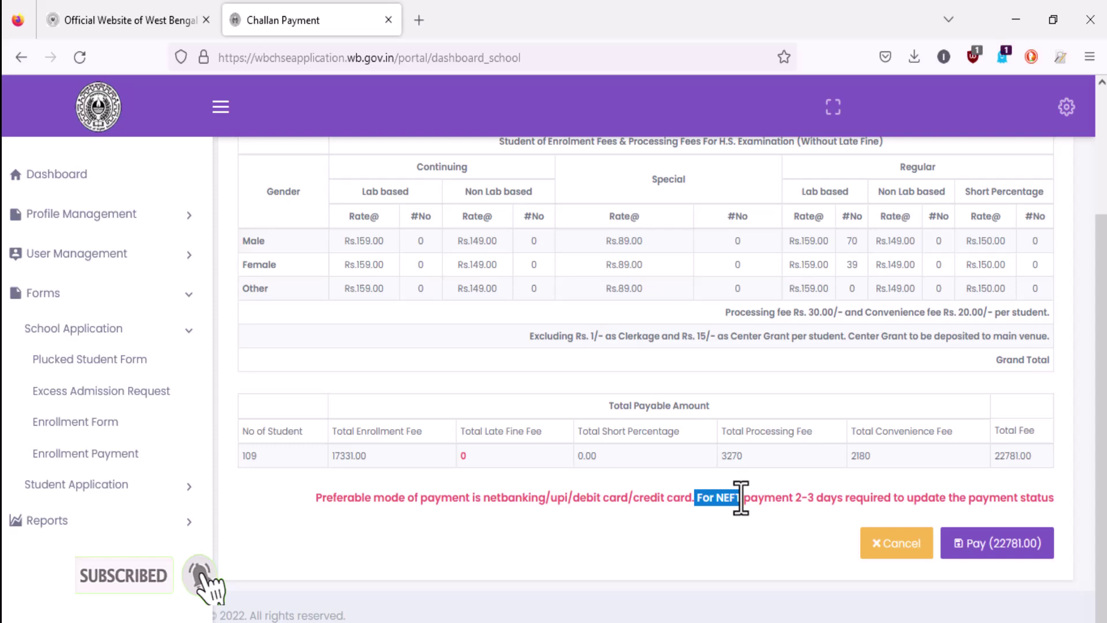
left_click(858, 497)
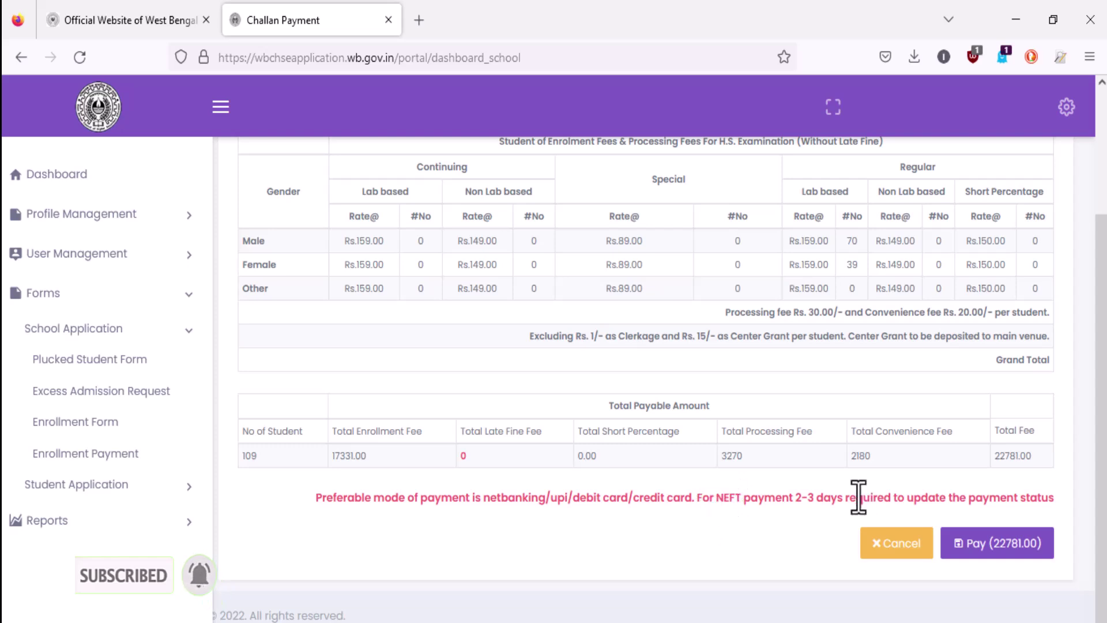
left_click_drag(781, 497, 819, 497)
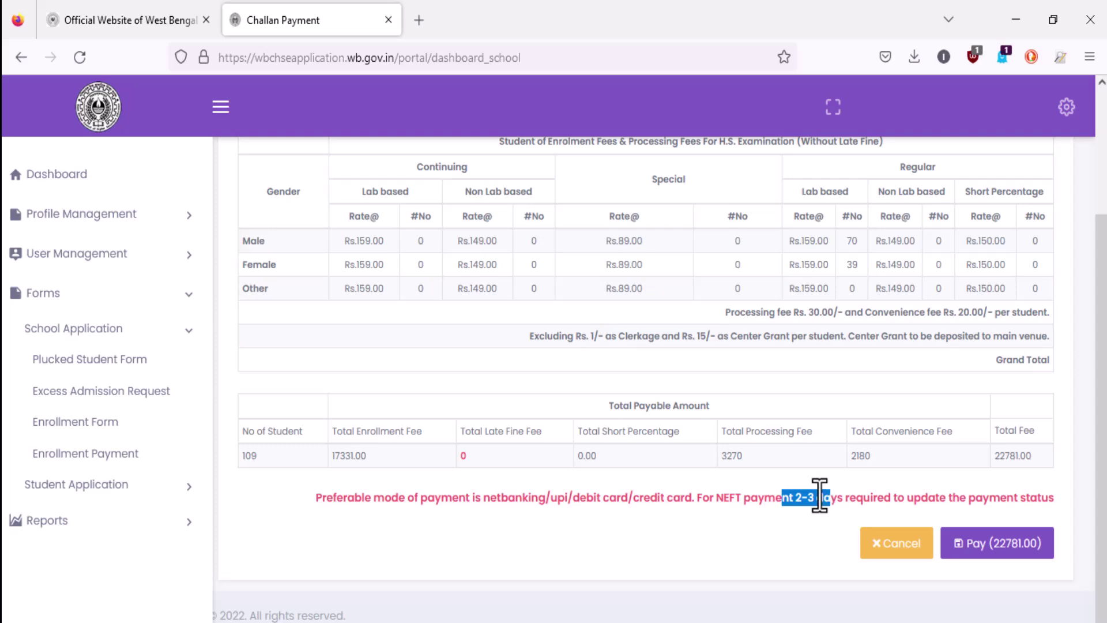
Start the challan payment, confirm the payment processing, and choose Other Bank Credit Card as the payment method
left_click(985, 551)
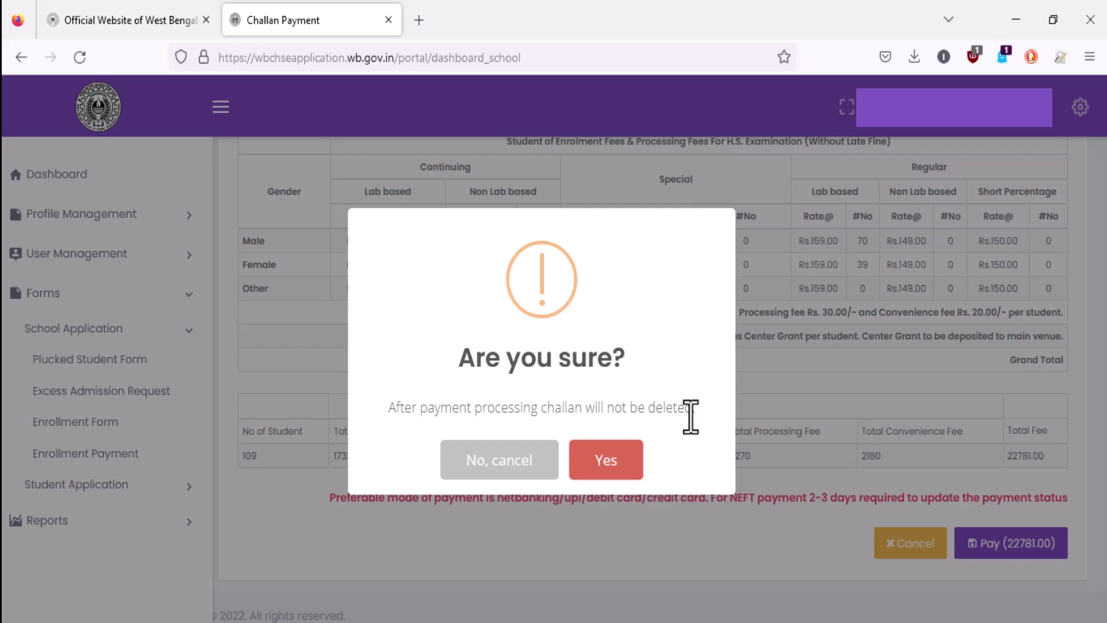
left_click(606, 462)
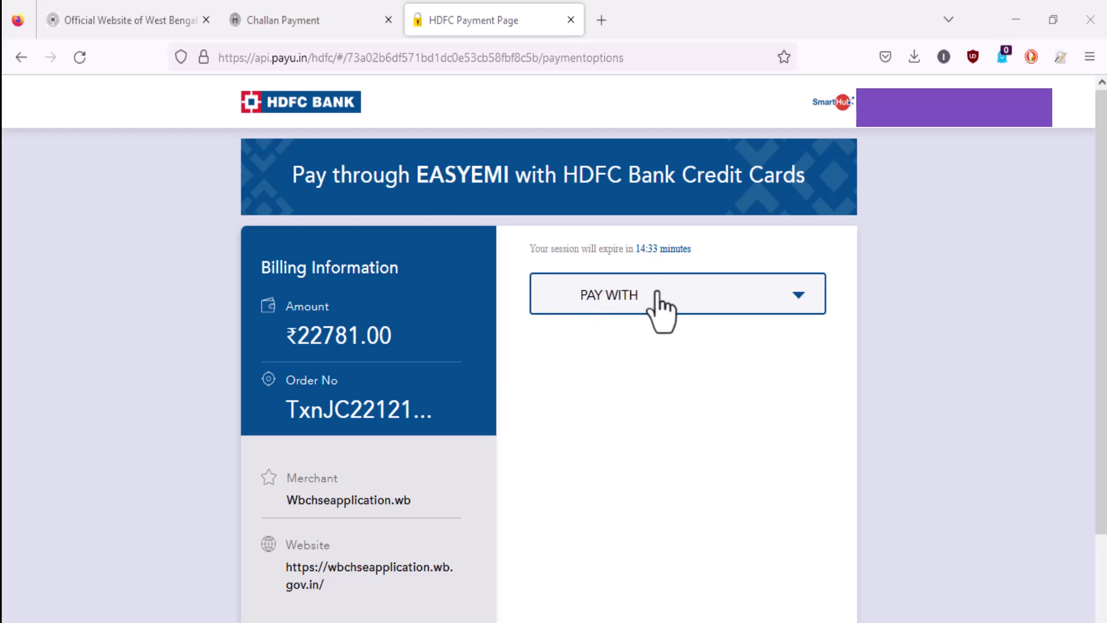
left_click(632, 296)
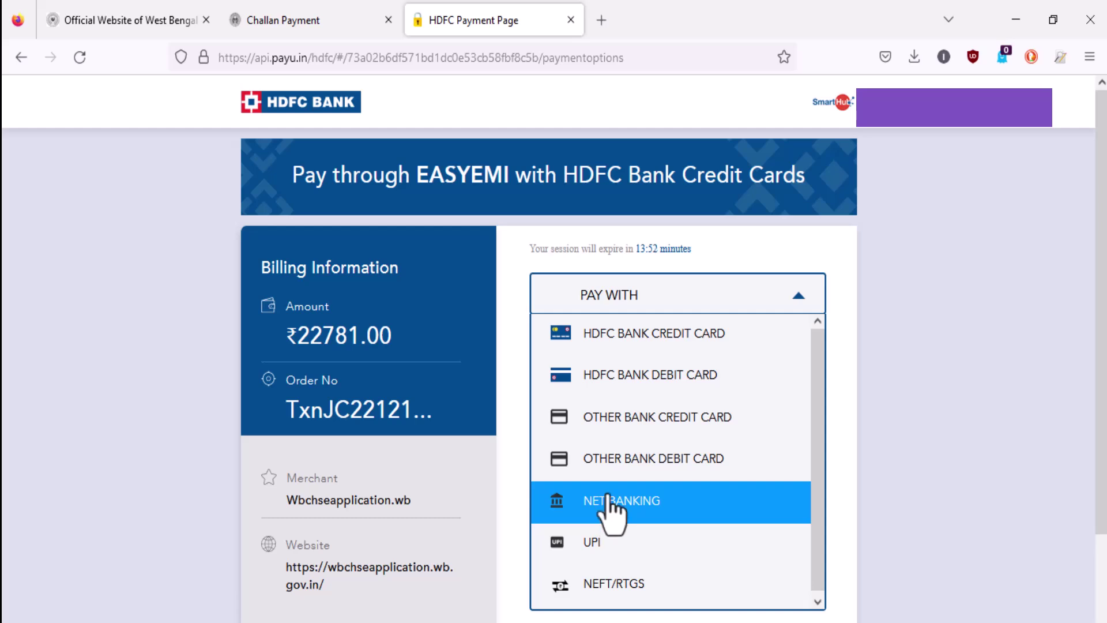
left_click(645, 430)
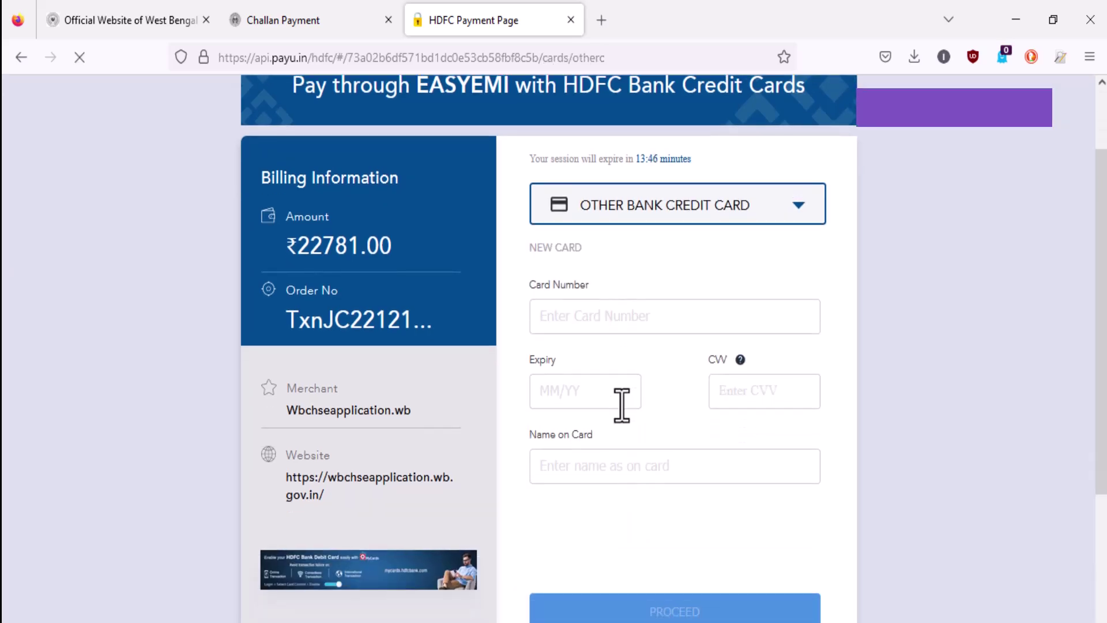
Enter the card number, expiry, CVV and name on card, complete the robot check, and proceed with the payment
scroll(623, 415, "down", 2)
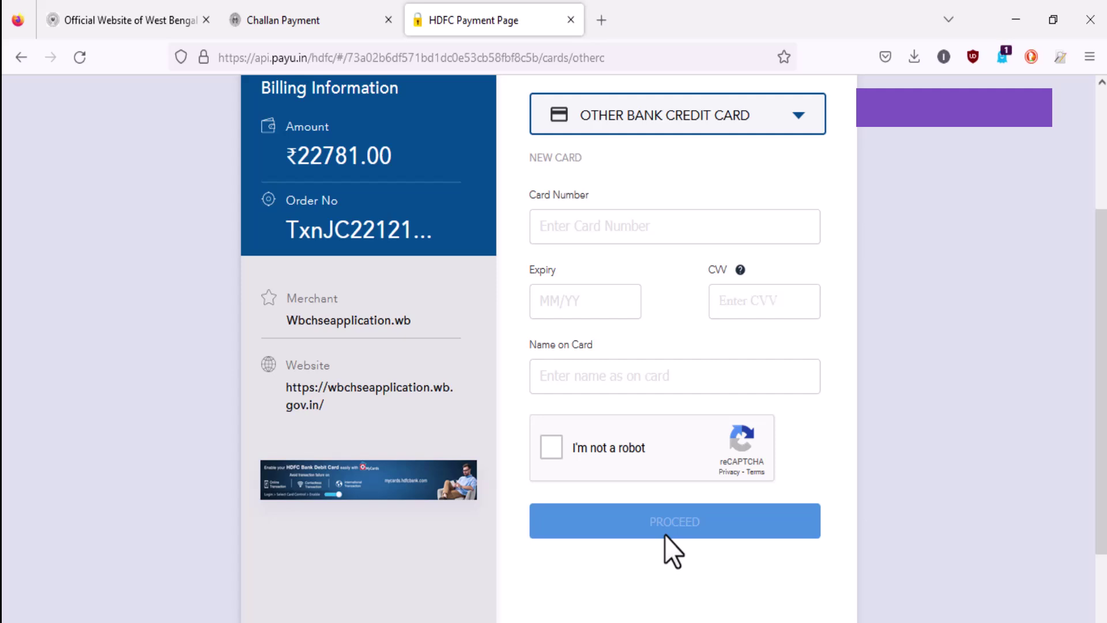
left_click(619, 226)
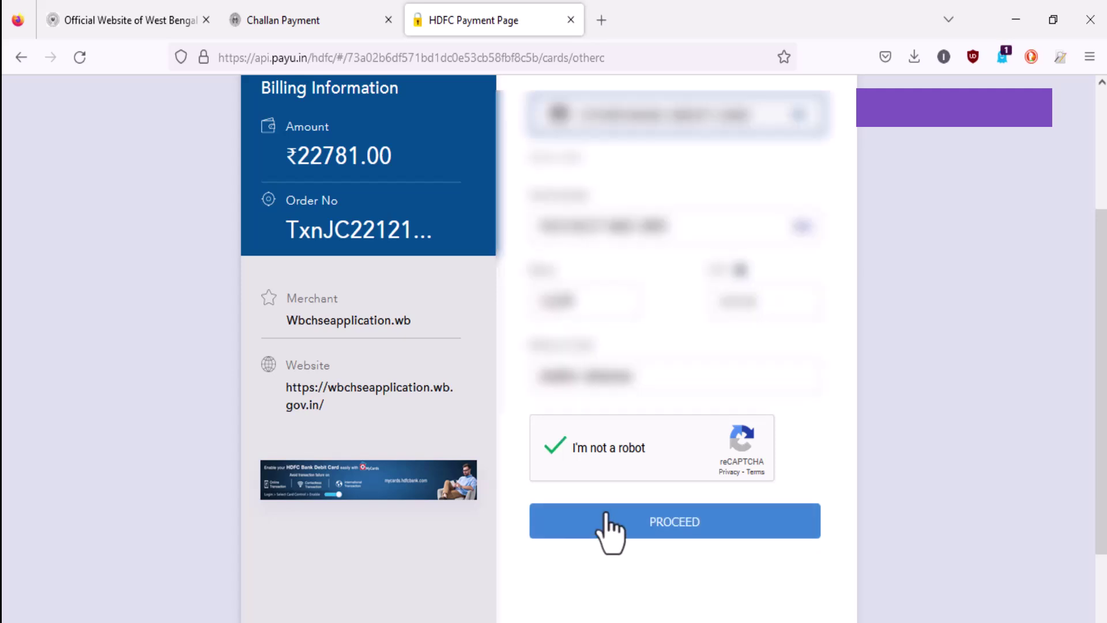
left_click(610, 522)
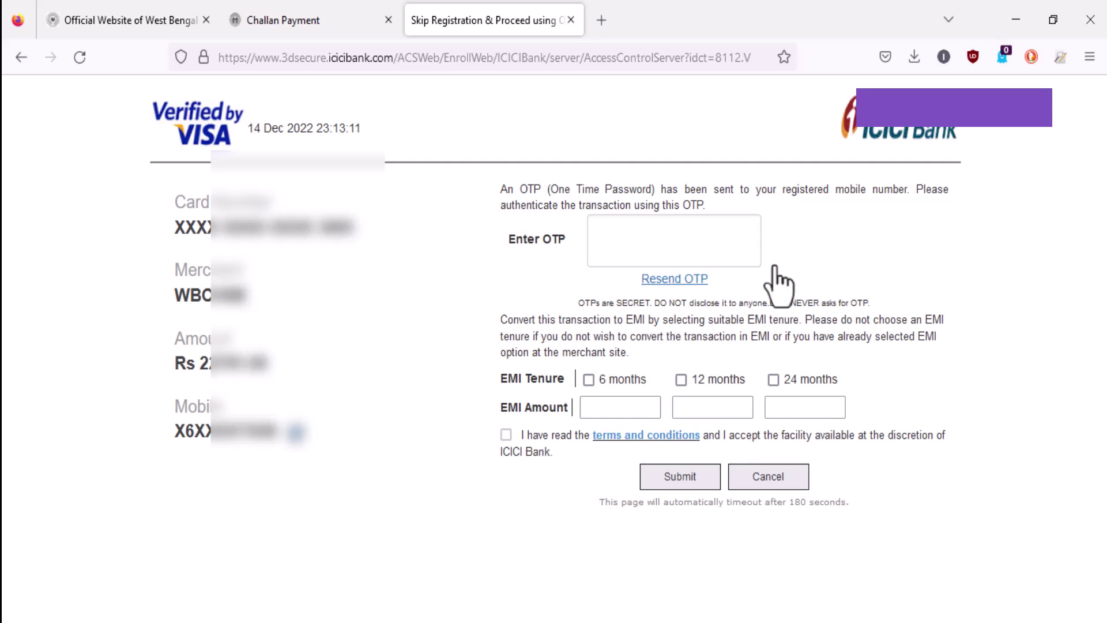
Enter the one-time password on the bank's verification page and submit it without choosing an EMI tenure
left_click(646, 243)
type("******")
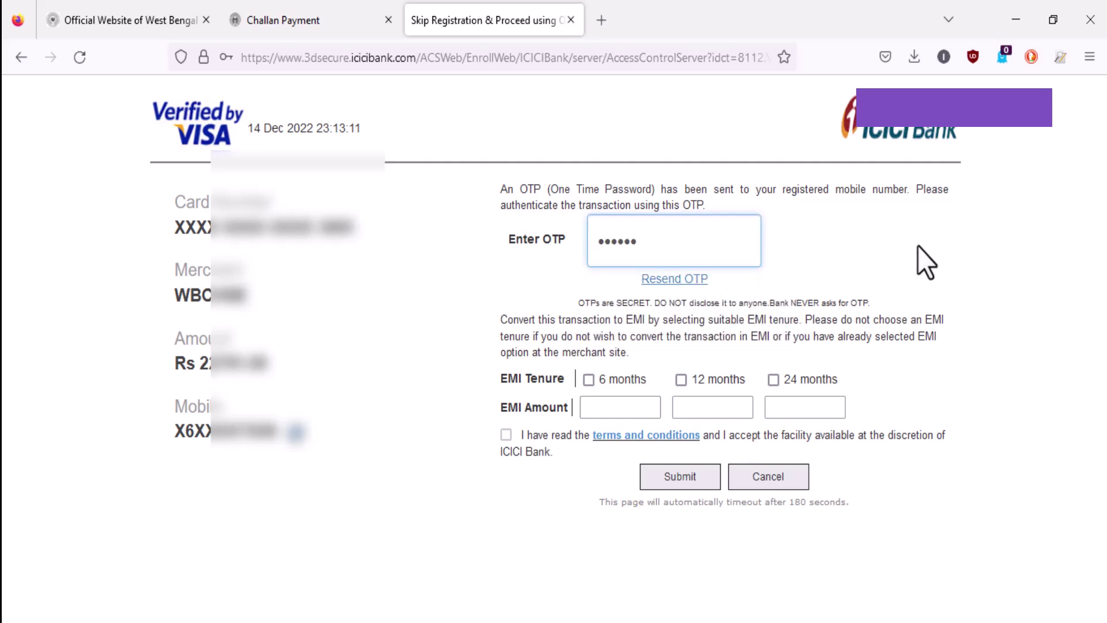
left_click(679, 477)
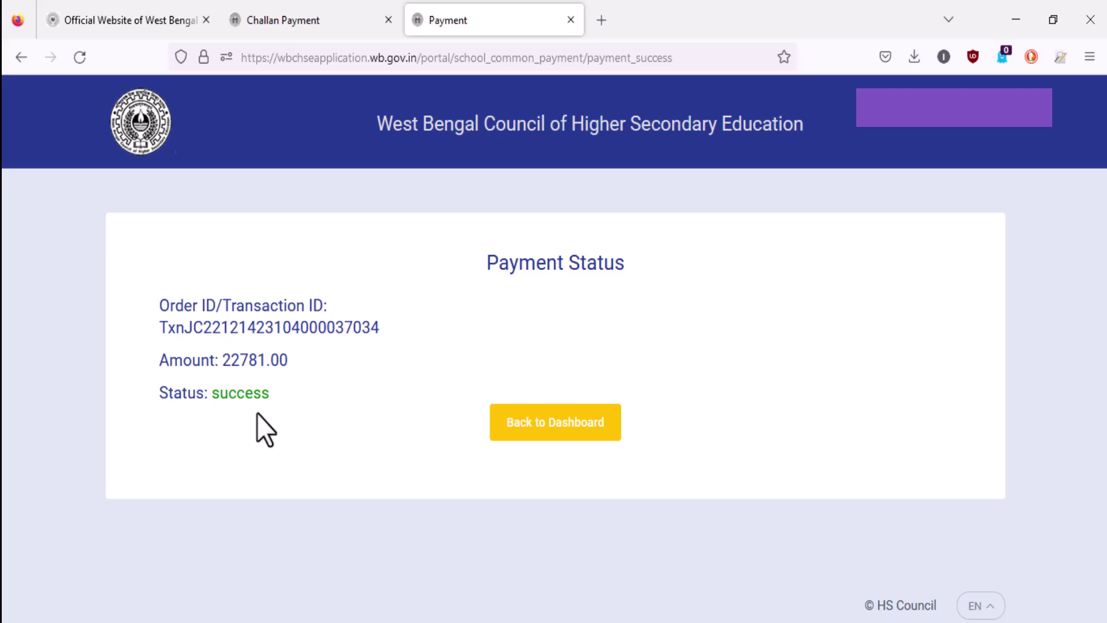
Return to the council portal's Enrollment Payment page and display the challan list to check the payment status
left_click(312, 24)
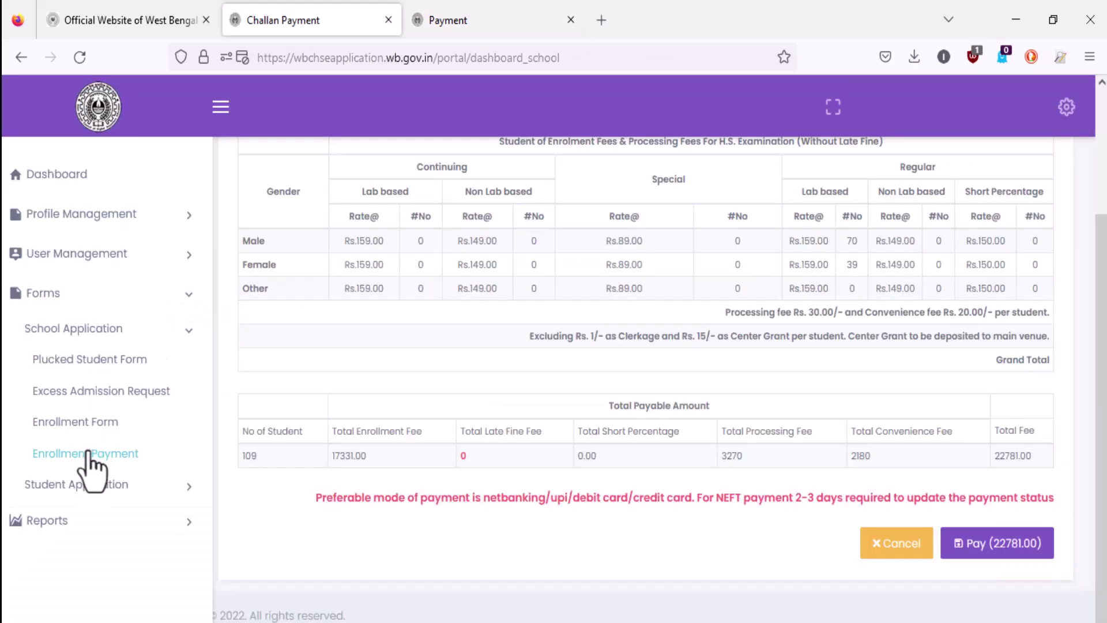
left_click(88, 453)
left_click(551, 303)
left_click(634, 309)
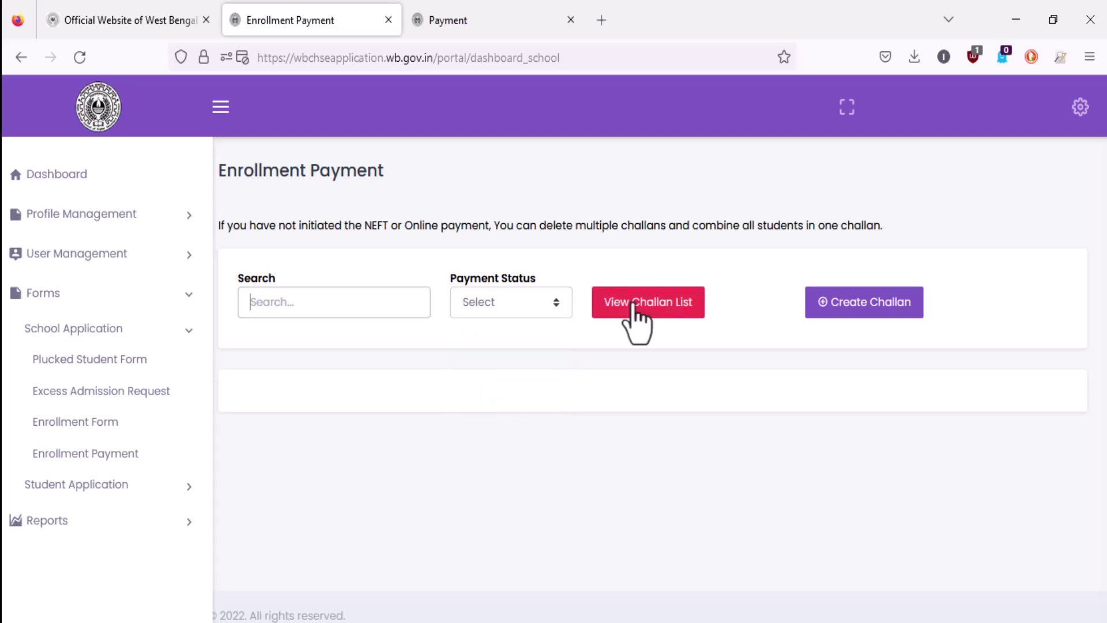
left_click(634, 308)
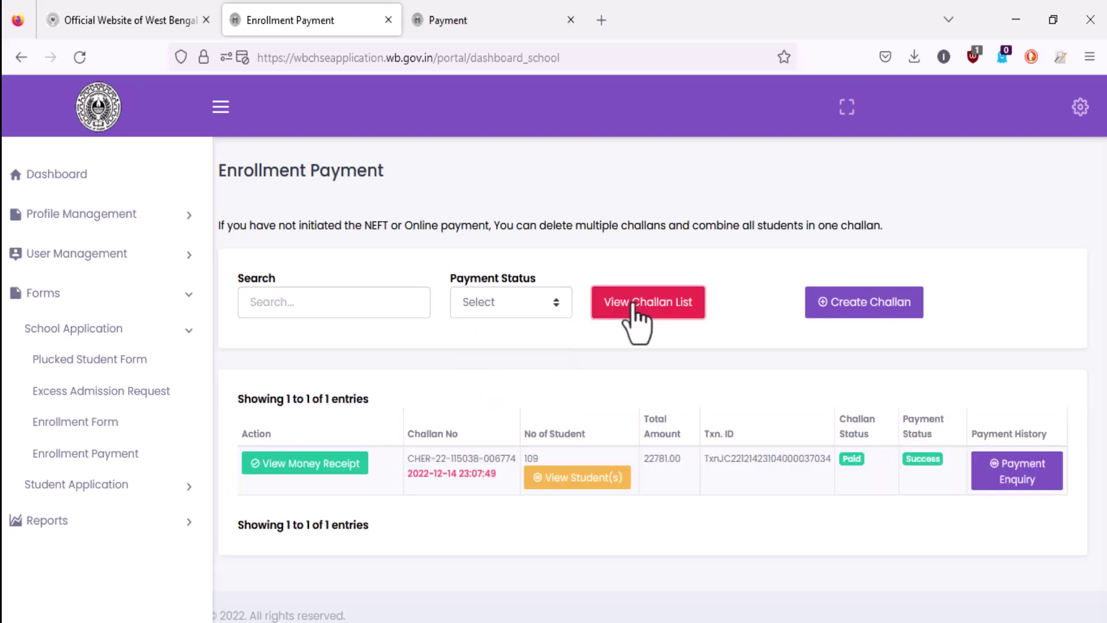